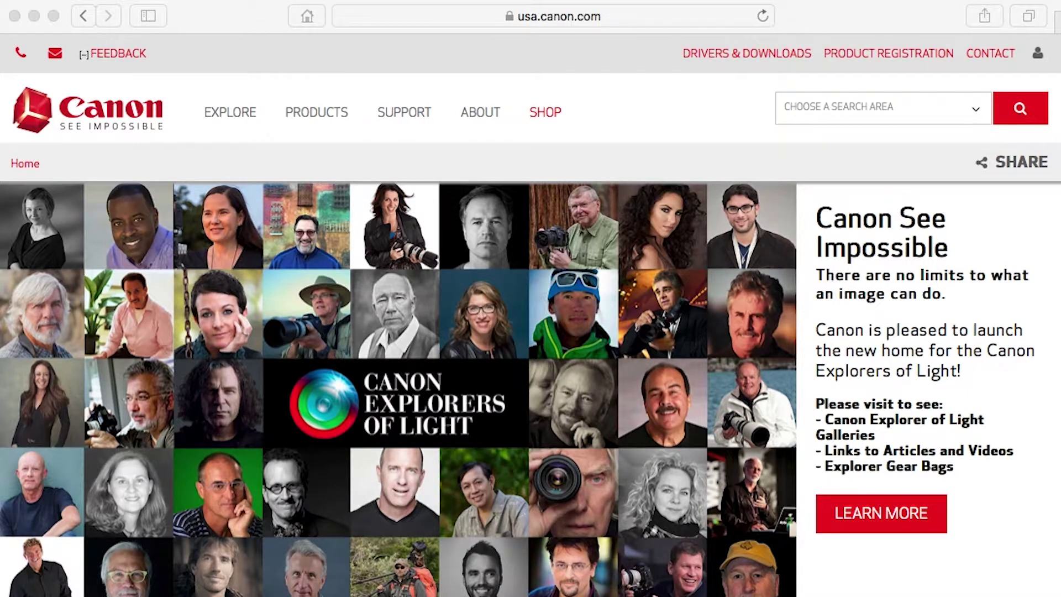
# Load ij.start.canon and select TR7520 as the product to set up.
pyautogui.click(536, 15)
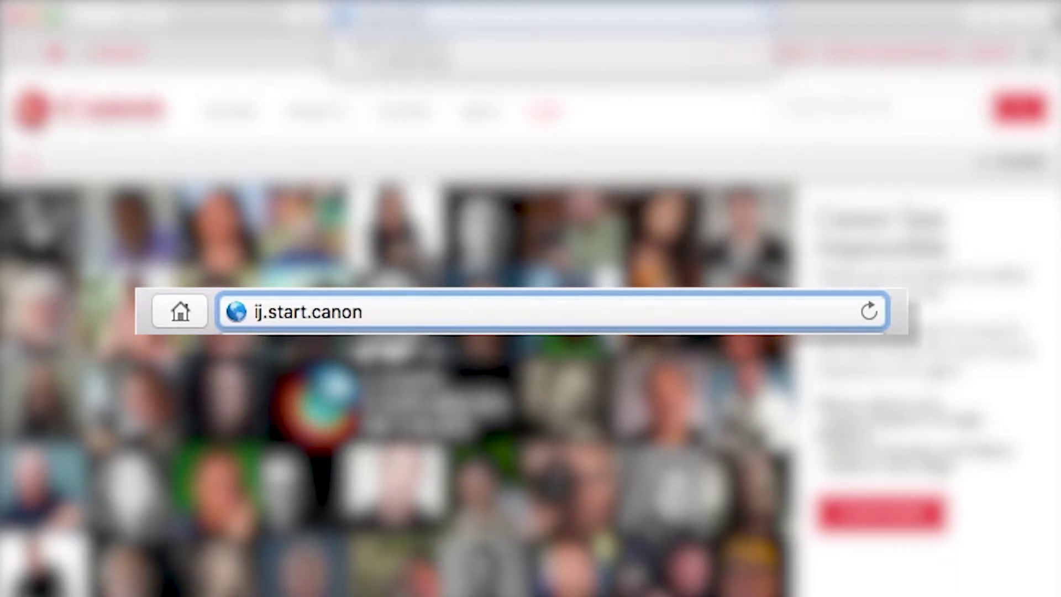
pyautogui.press('Return')
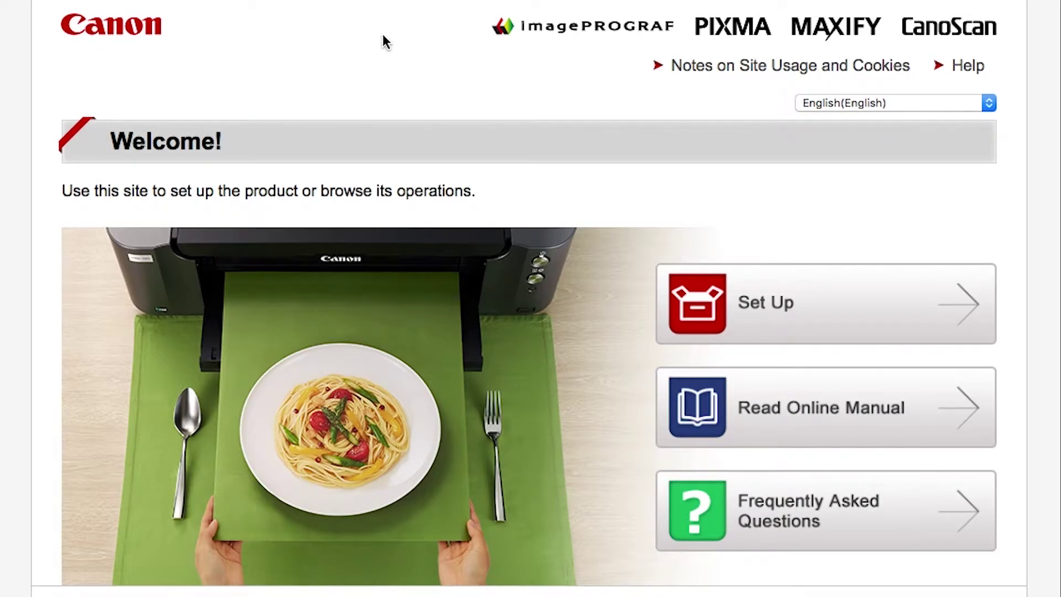
pyautogui.click(777, 302)
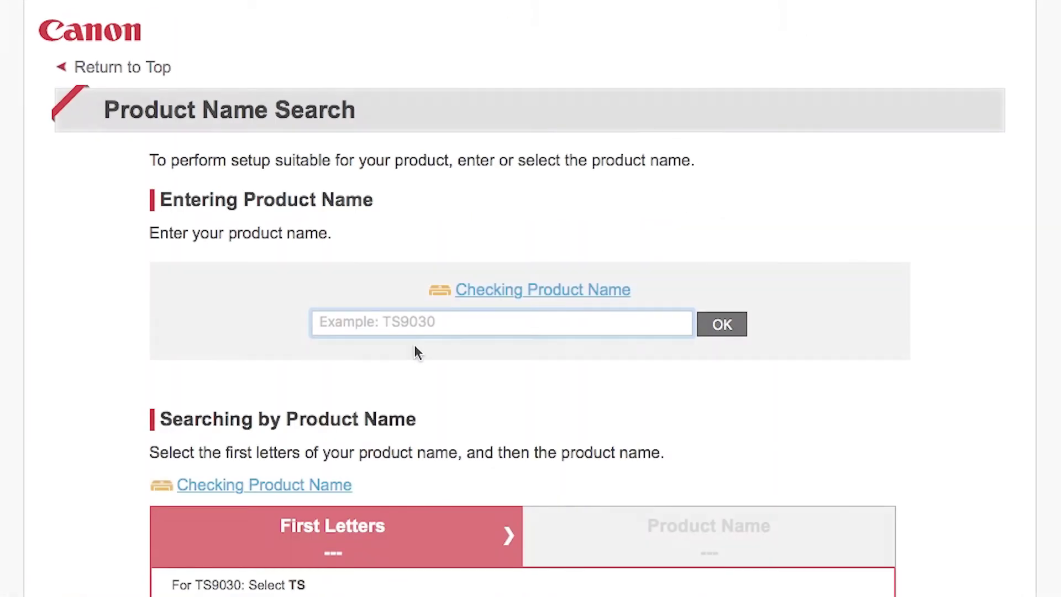
pyautogui.write('TR7520')
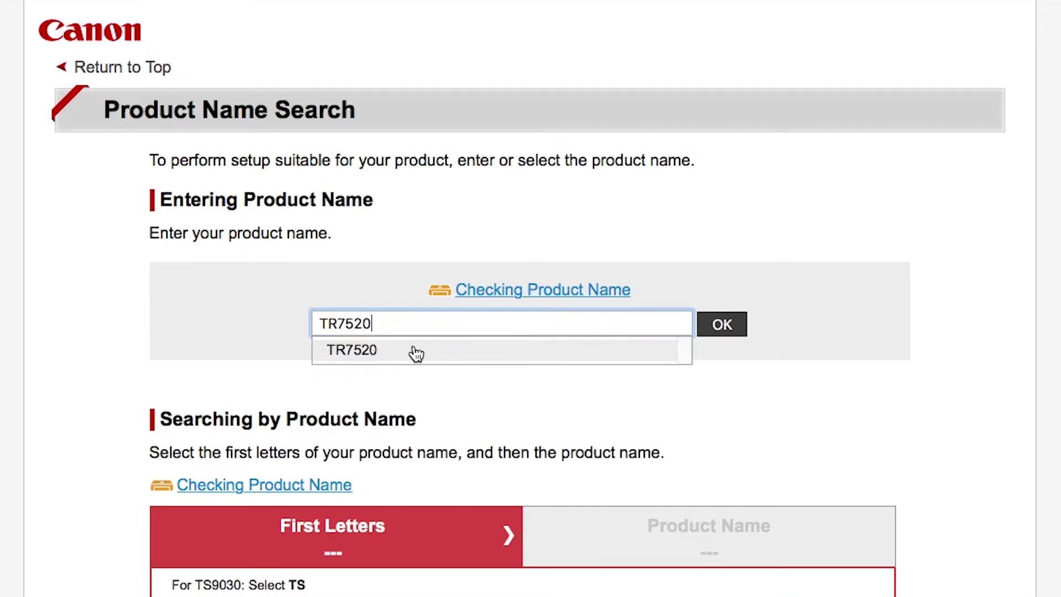
pyautogui.click(416, 351)
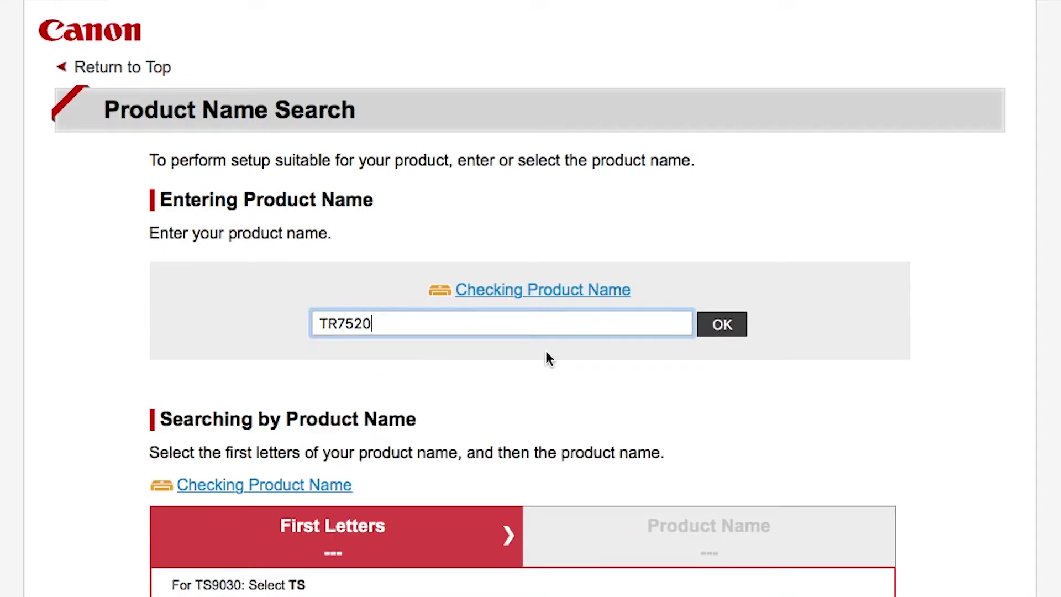
pyautogui.click(723, 324)
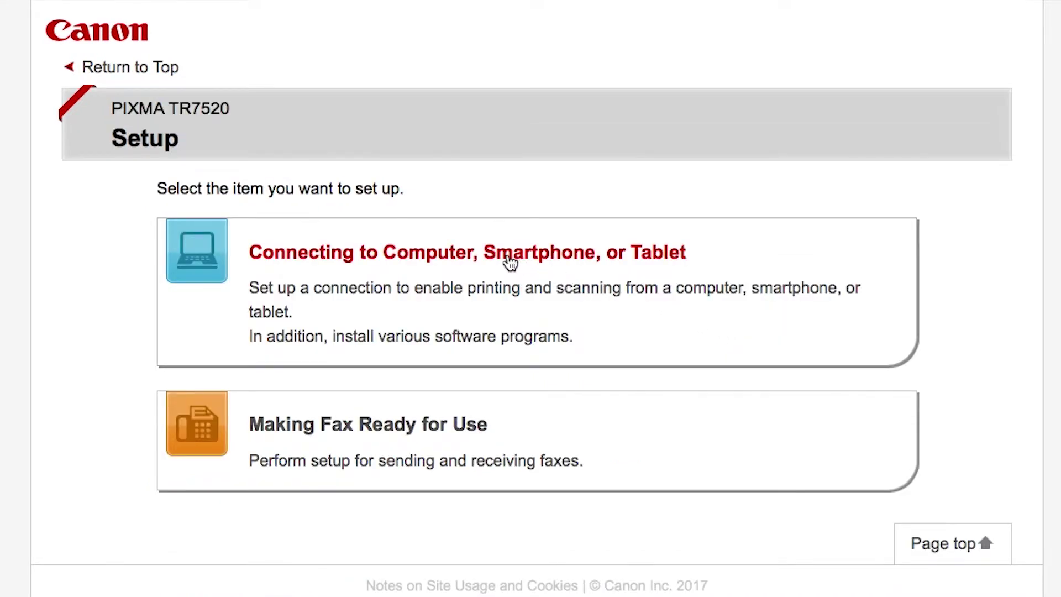
# Download the Mac setup package mac-tr7500-1_0-mcd.dmg for connecting to a computer, then view downloads.
pyautogui.click(509, 262)
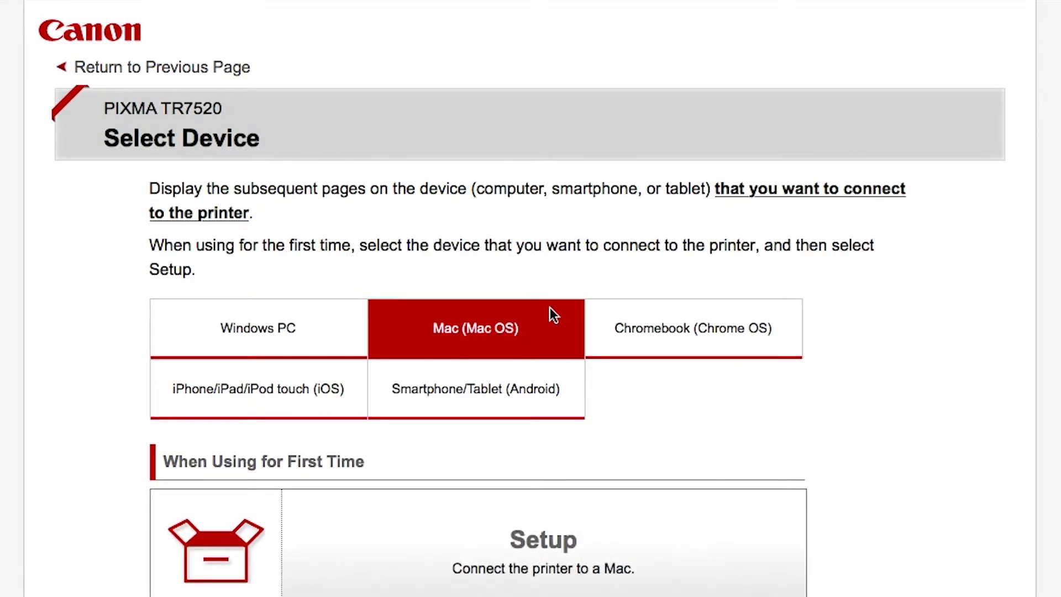
pyautogui.scroll(-1, 608, 365)
pyautogui.scroll(-2, 613, 373)
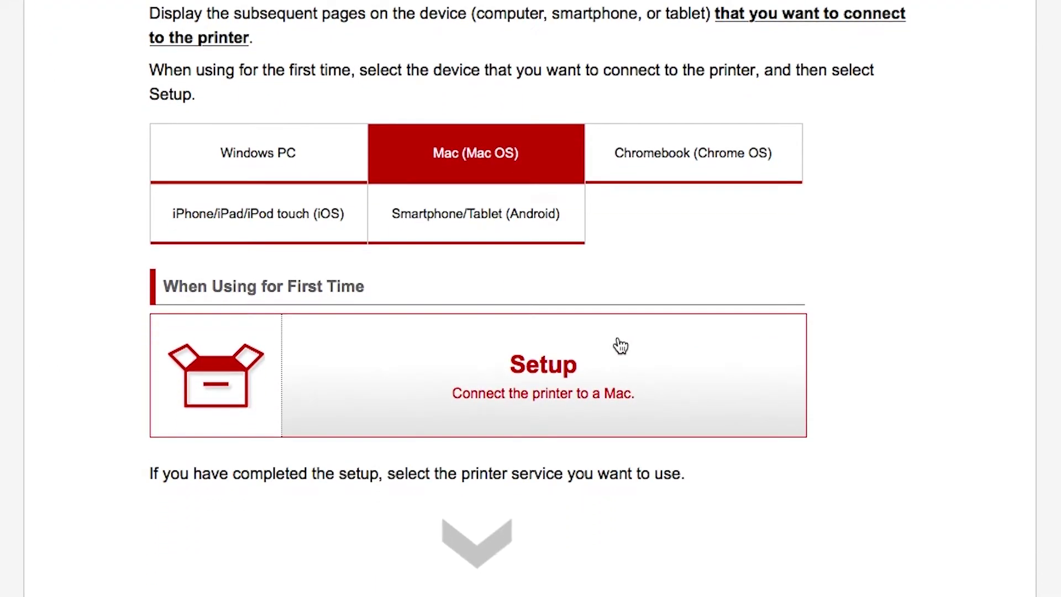
pyautogui.click(594, 379)
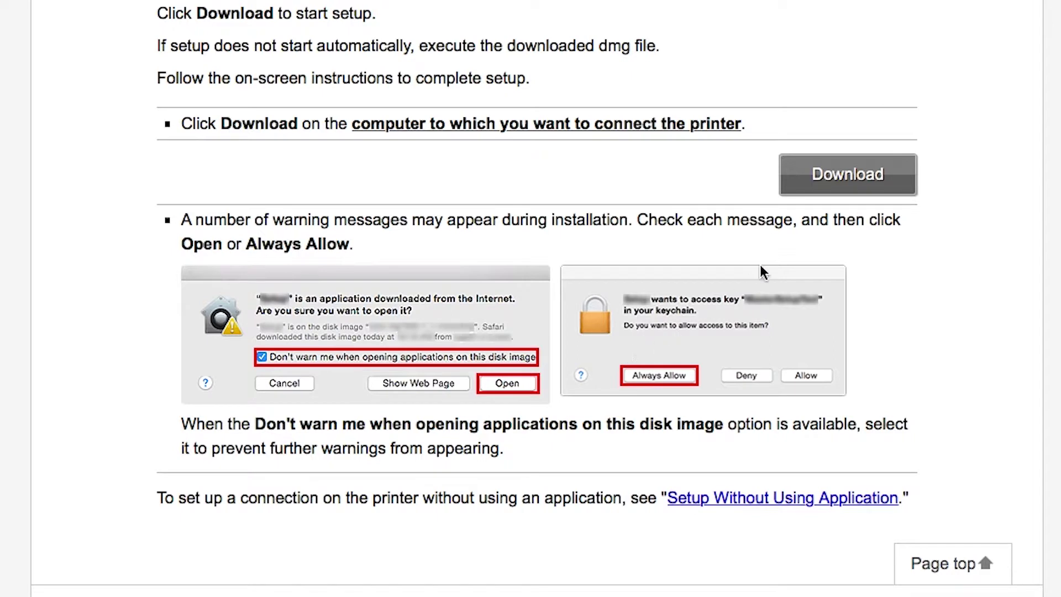
pyautogui.click(847, 188)
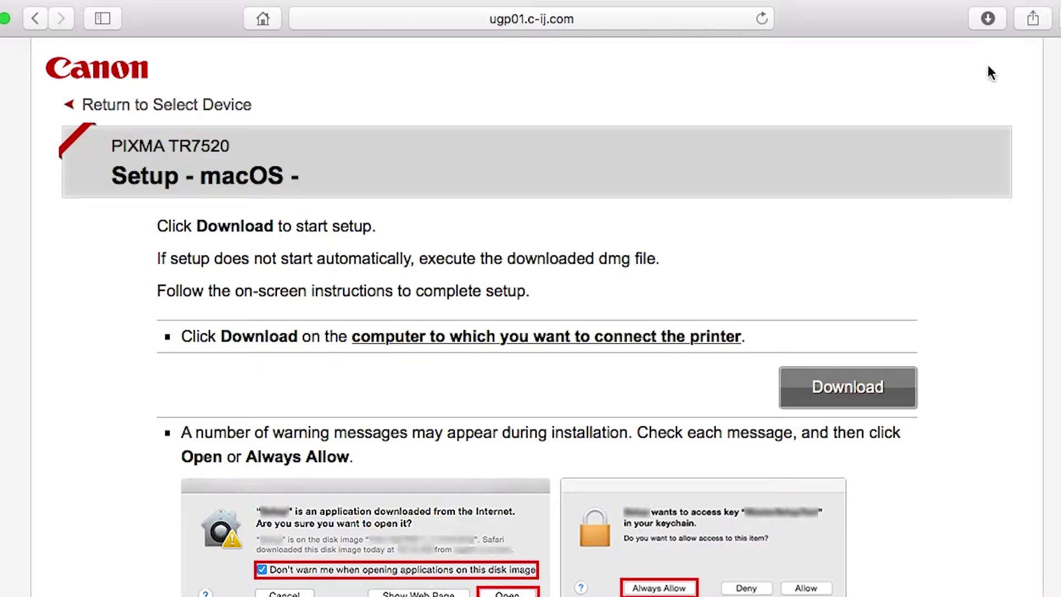
pyautogui.click(989, 20)
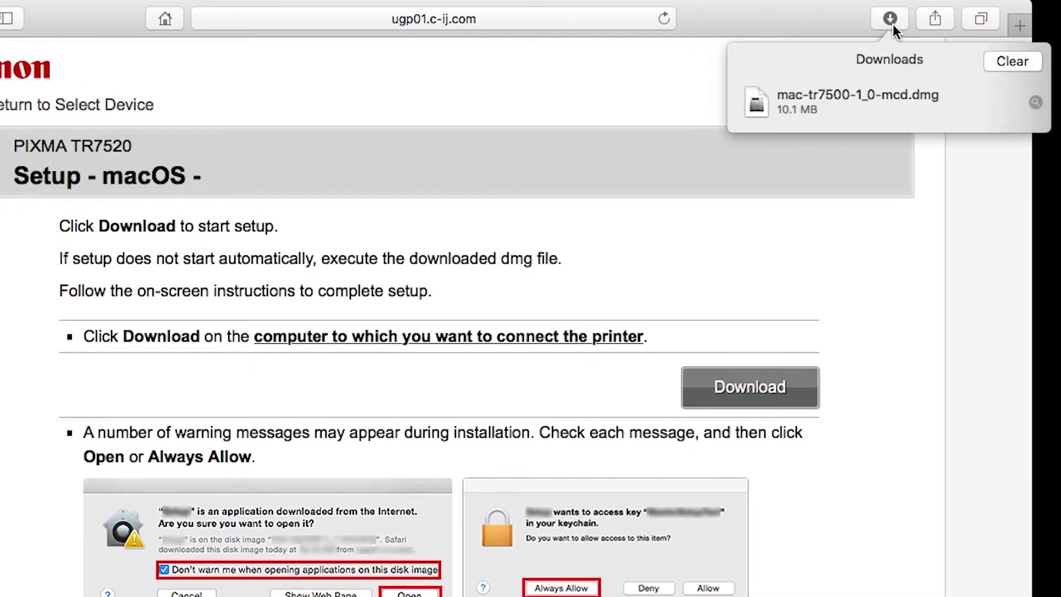
# Open mac-tr7500-1_0-mcd.dmg, launch Setup, and authorise the helper tool with the admin password.
pyautogui.doubleClick(863, 94)
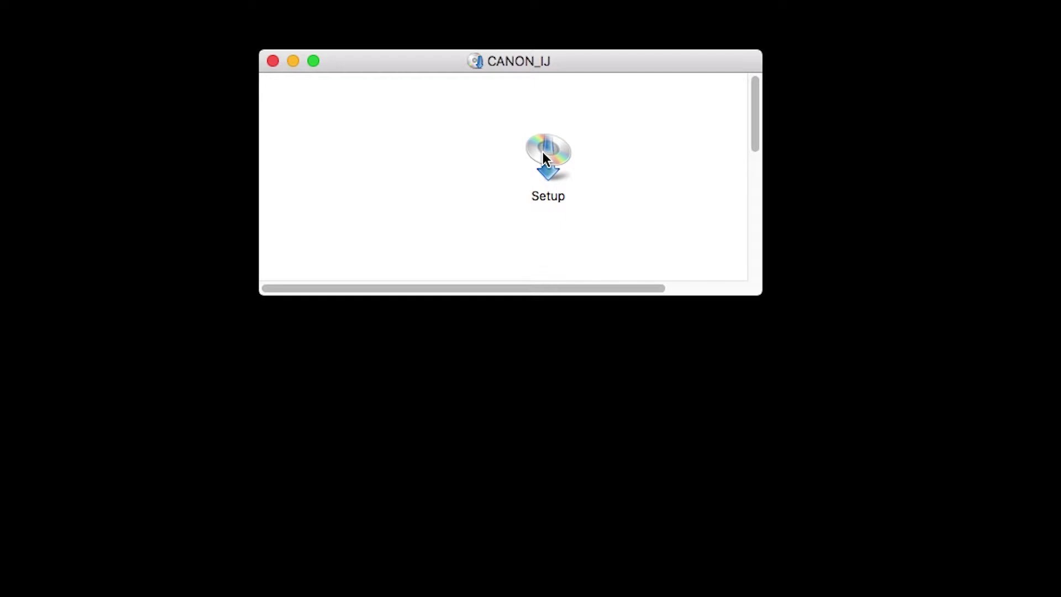
pyautogui.doubleClick(543, 153)
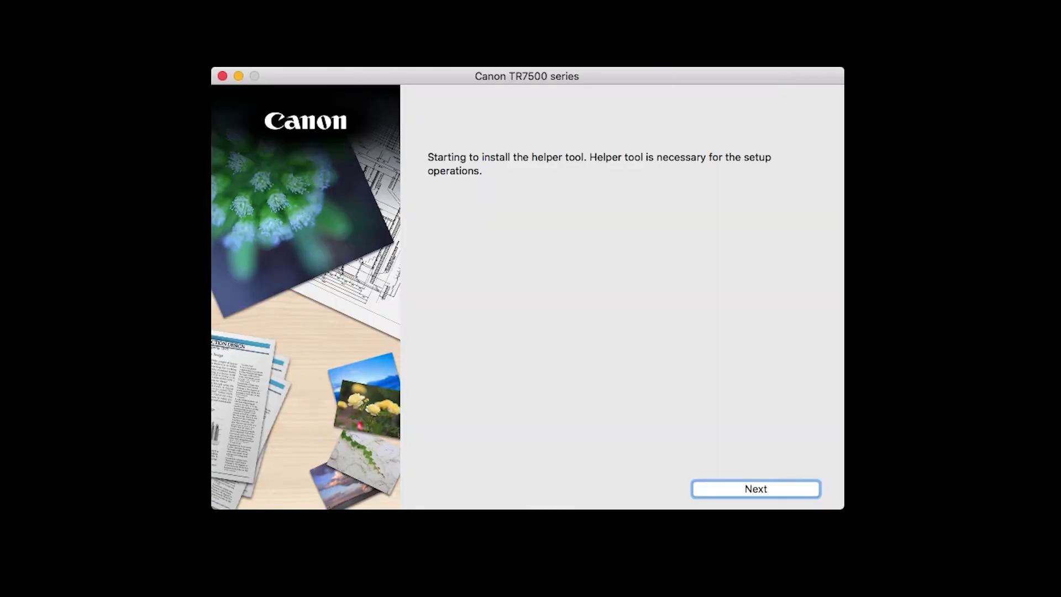
pyautogui.click(725, 490)
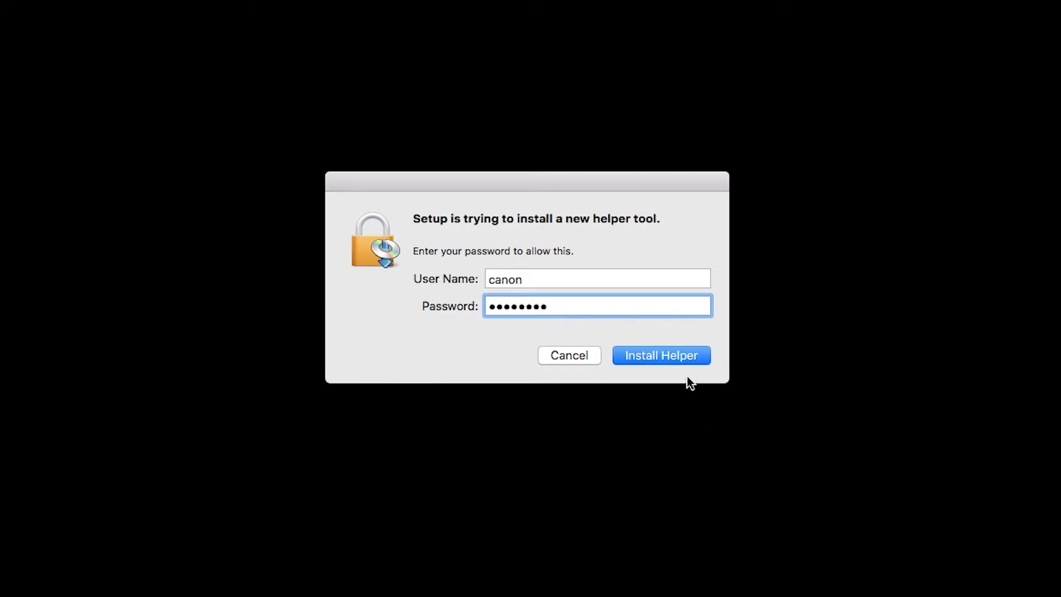
pyautogui.click(681, 358)
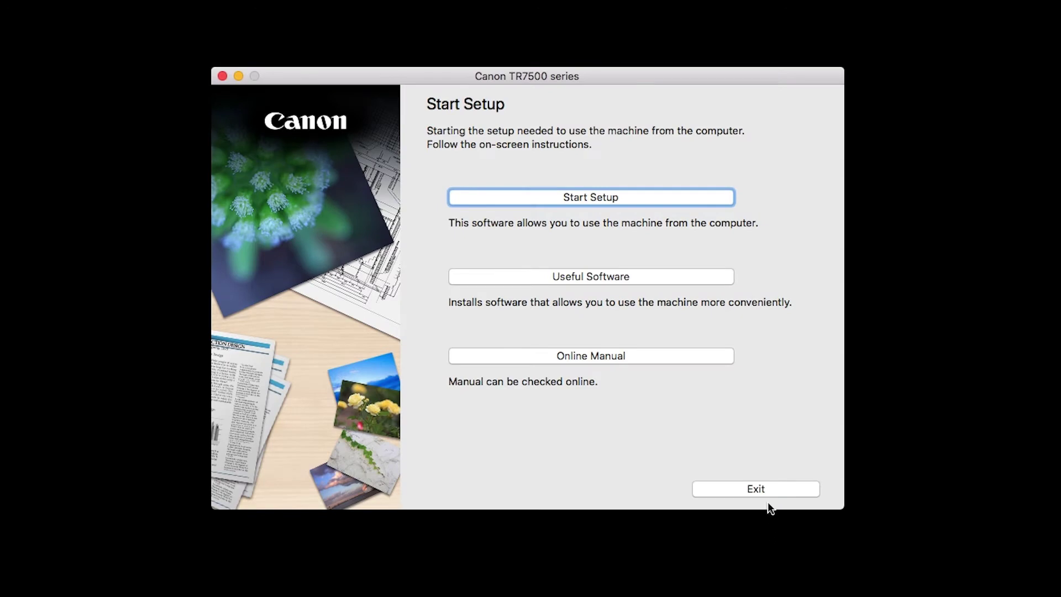
# Start setup, choose United States, accept the license agreement and agree to the Extended Survey Program.
pyautogui.click(694, 199)
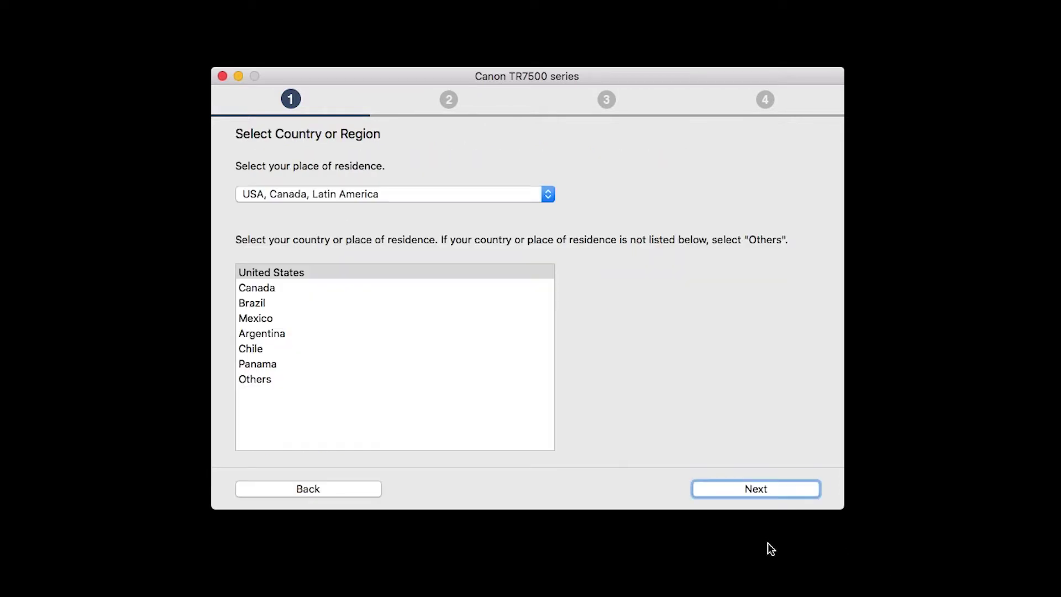
pyautogui.click(336, 274)
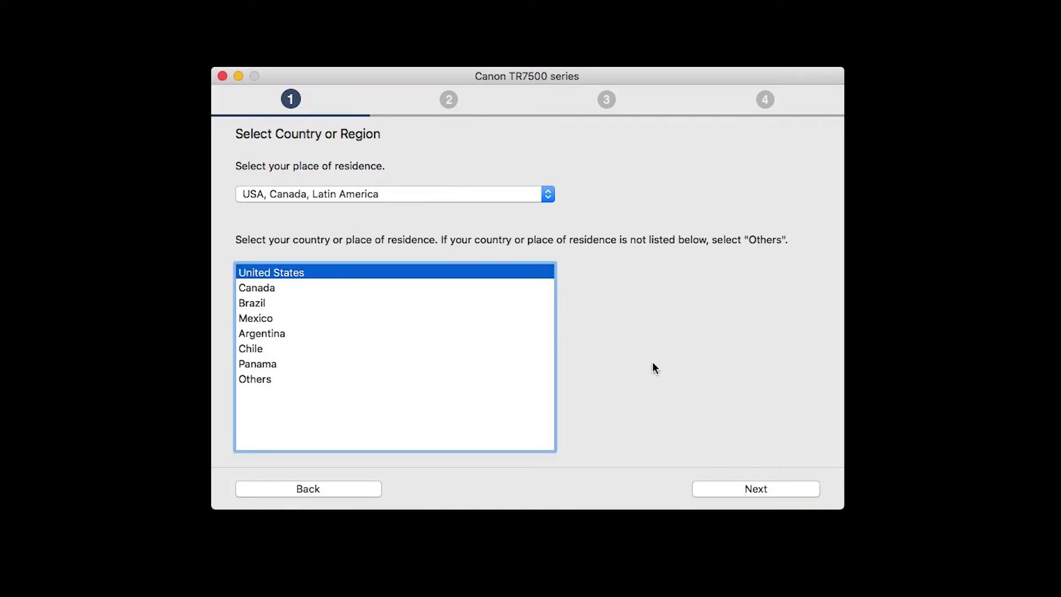
pyautogui.click(754, 489)
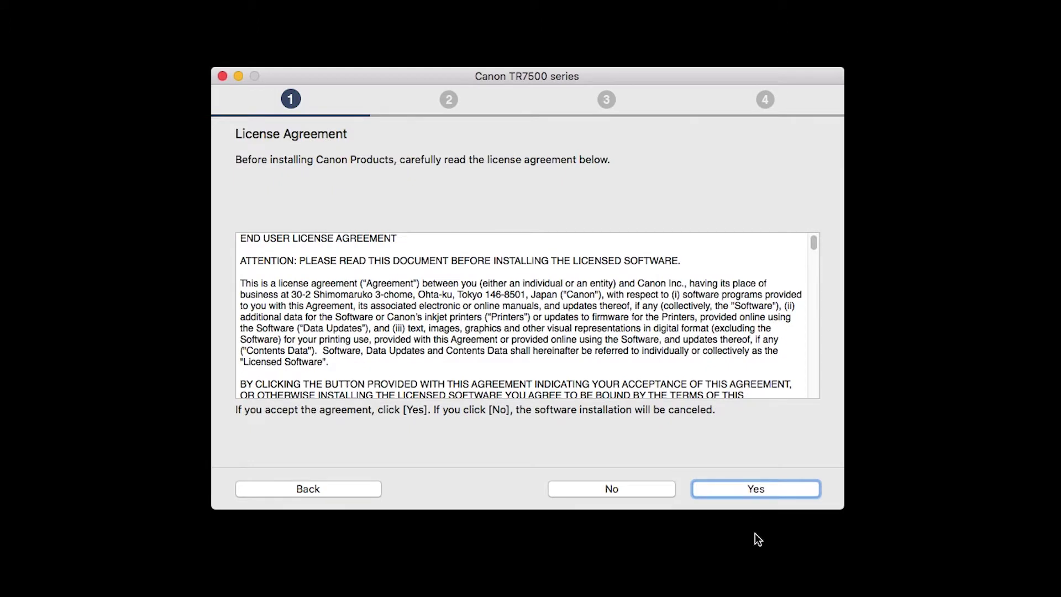
pyautogui.click(751, 489)
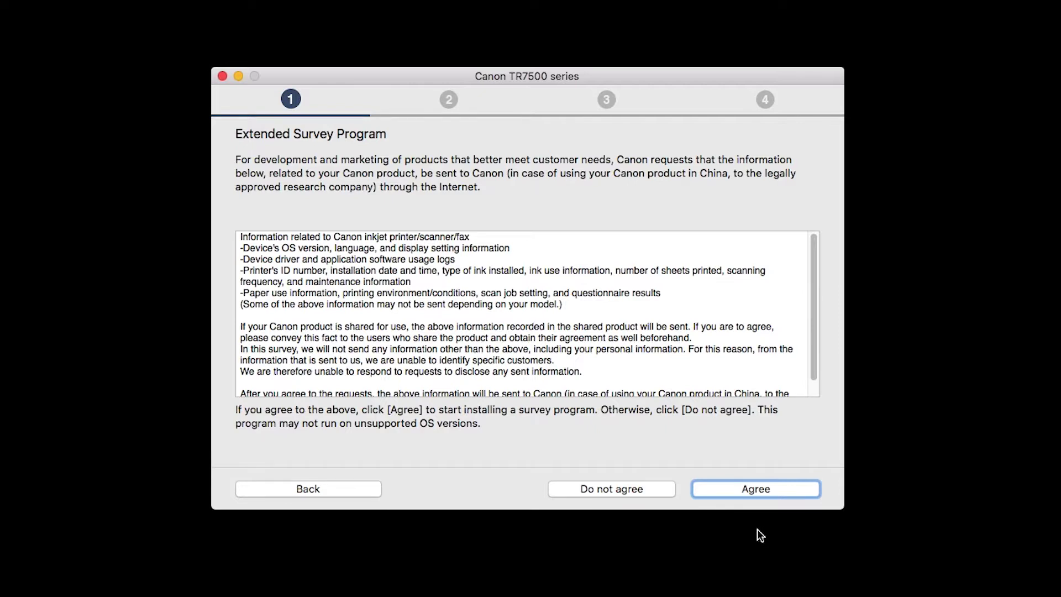
pyautogui.click(755, 490)
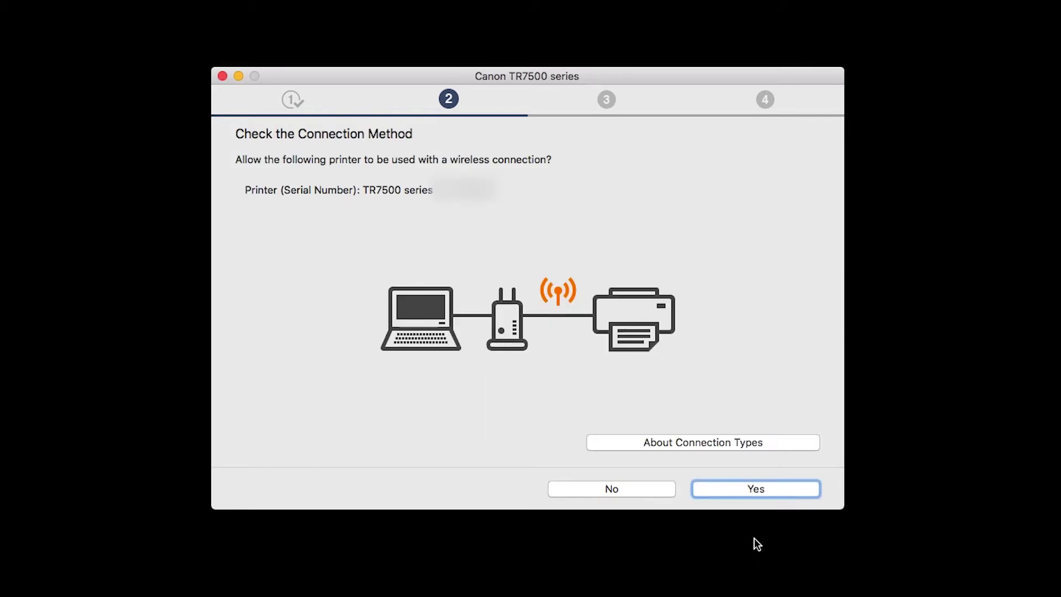
# Allow the TR7520 to connect wirelessly and let setup access the stored Wi-Fi network key.
pyautogui.click(747, 489)
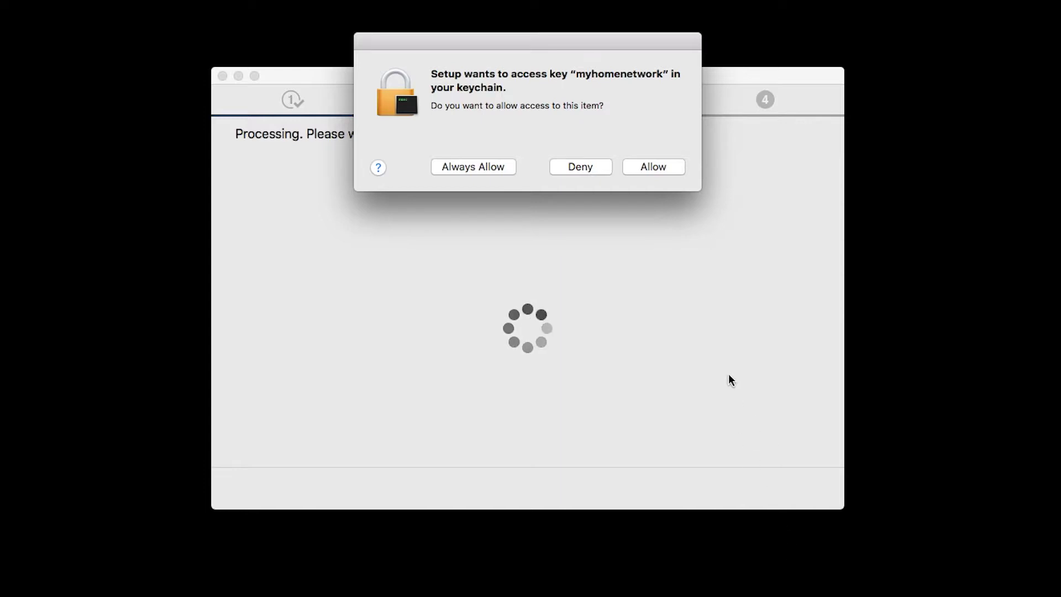
pyautogui.click(654, 168)
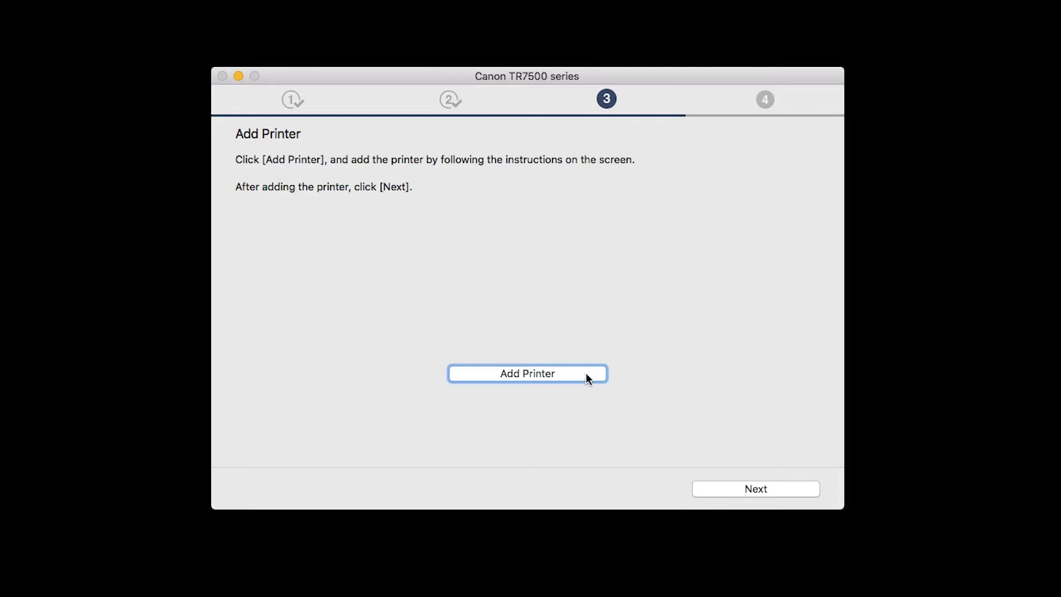
# Add the Canon TR7500 series printer through the macOS Add Printer dialog, then continue to Test Print.
pyautogui.click(585, 372)
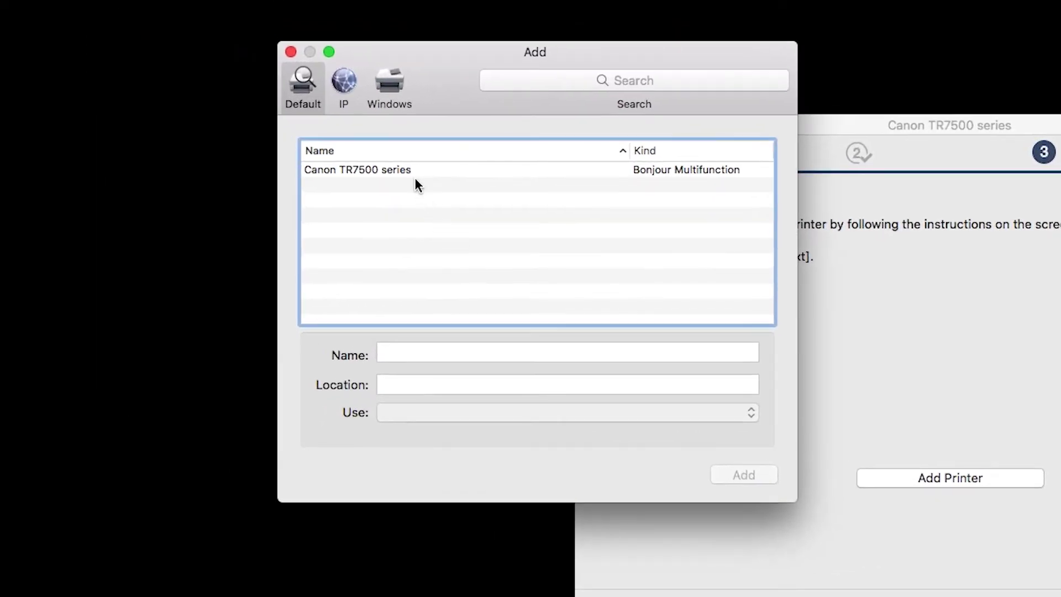
pyautogui.click(415, 177)
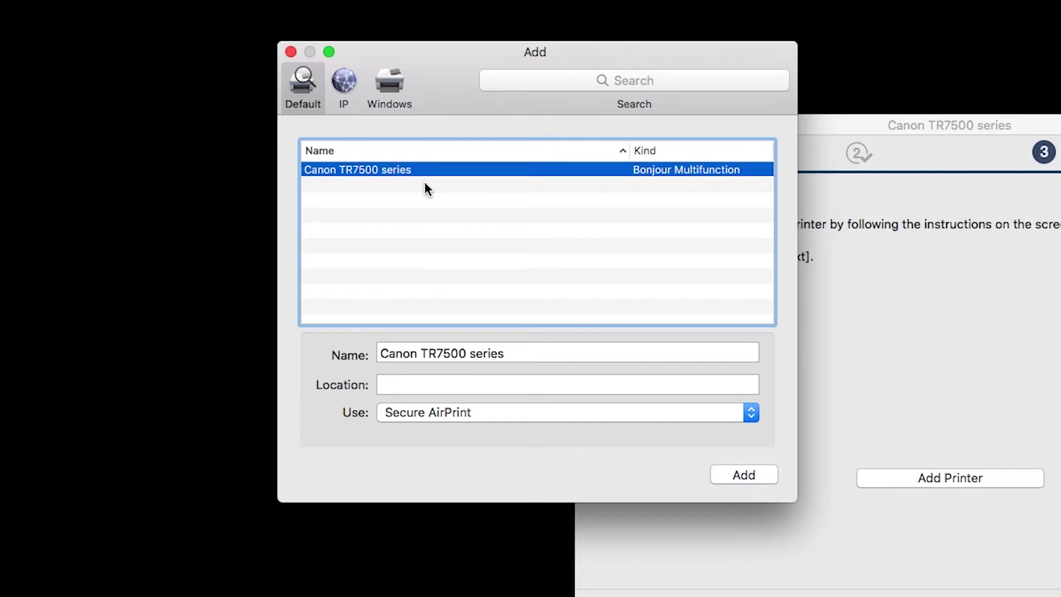
pyautogui.click(734, 474)
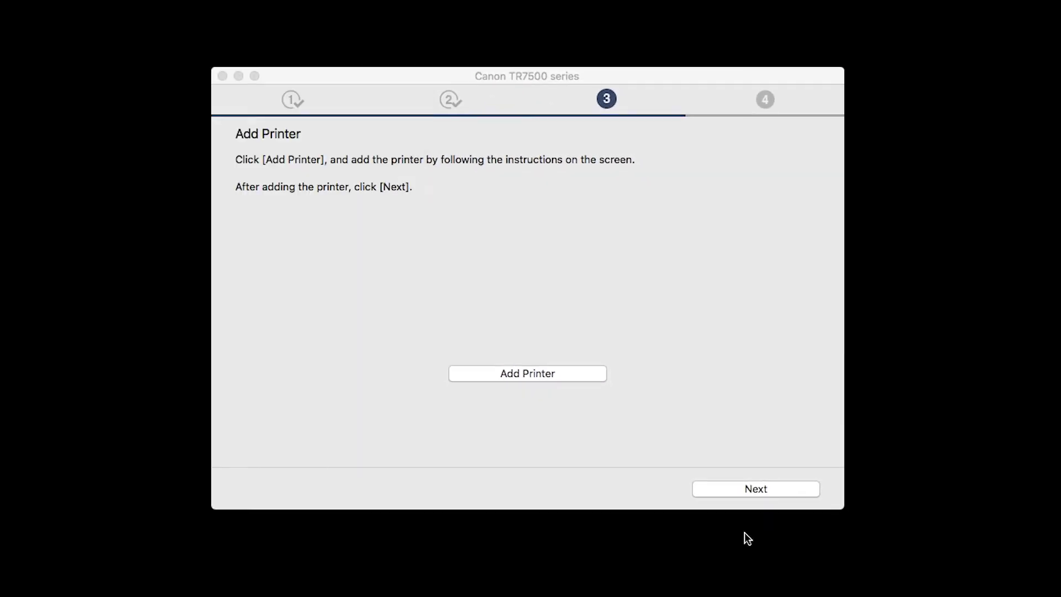
pyautogui.click(738, 492)
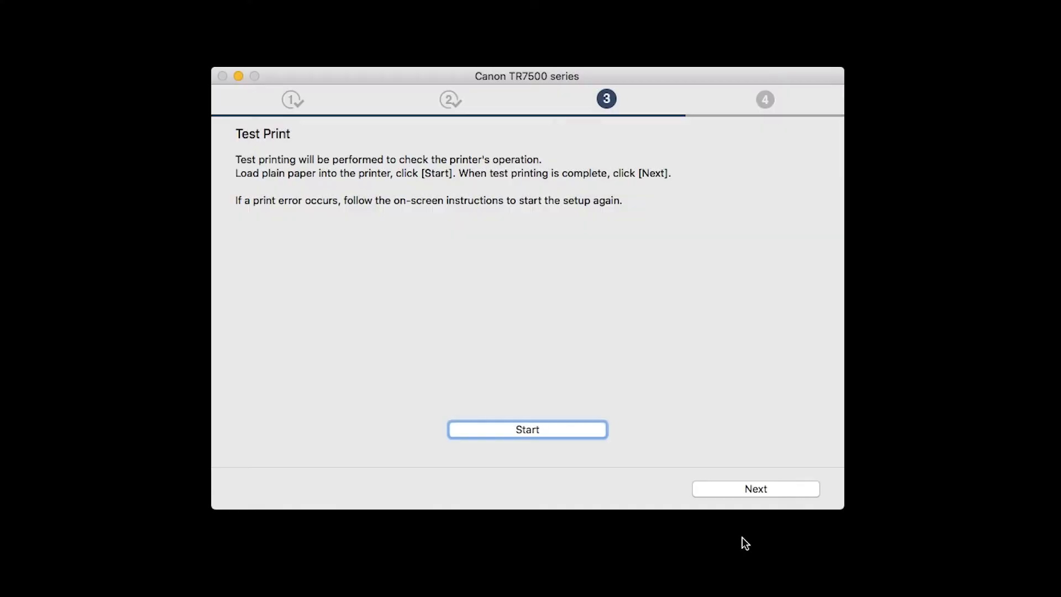
# Print a test page, then move past Setup Complete to the Software Installation List.
pyautogui.click(561, 431)
pyautogui.click(748, 491)
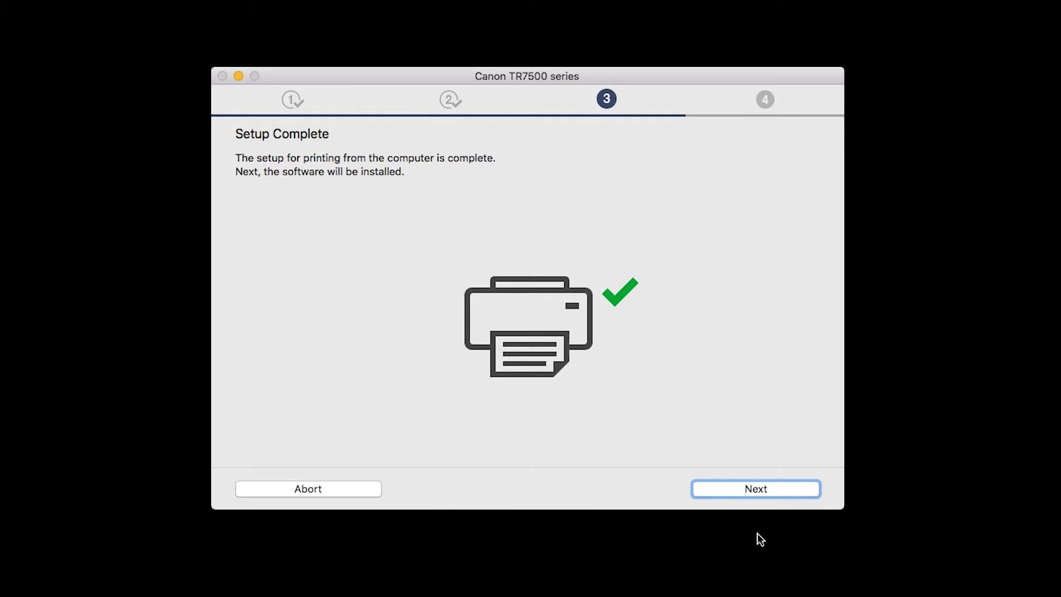
pyautogui.click(755, 490)
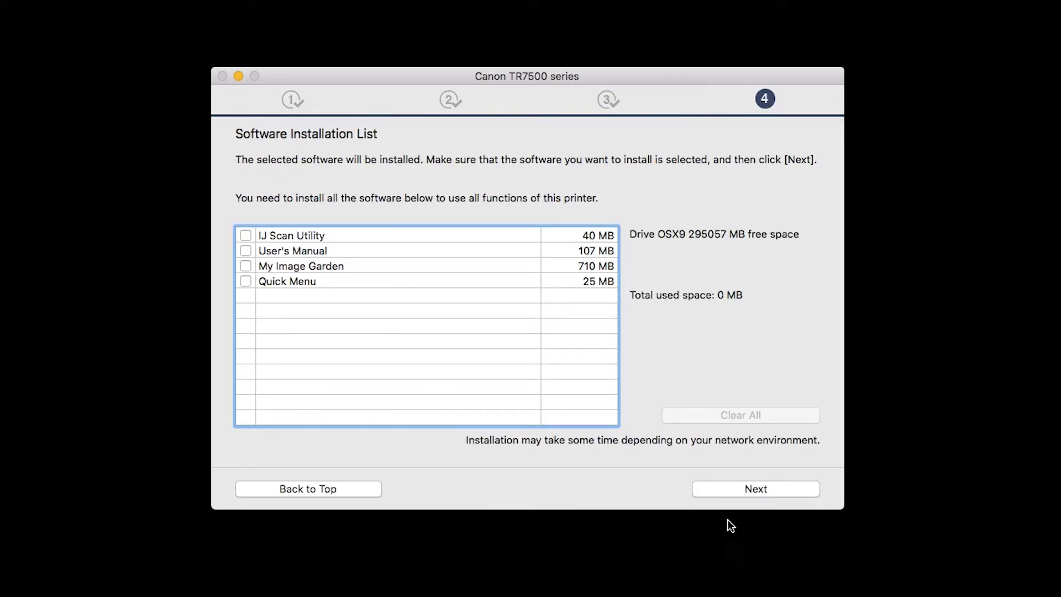
# Install IJ Scan Utility, User's Manual, My Image Garden and Quick Menu (2105 MB total).
pyautogui.click(246, 236)
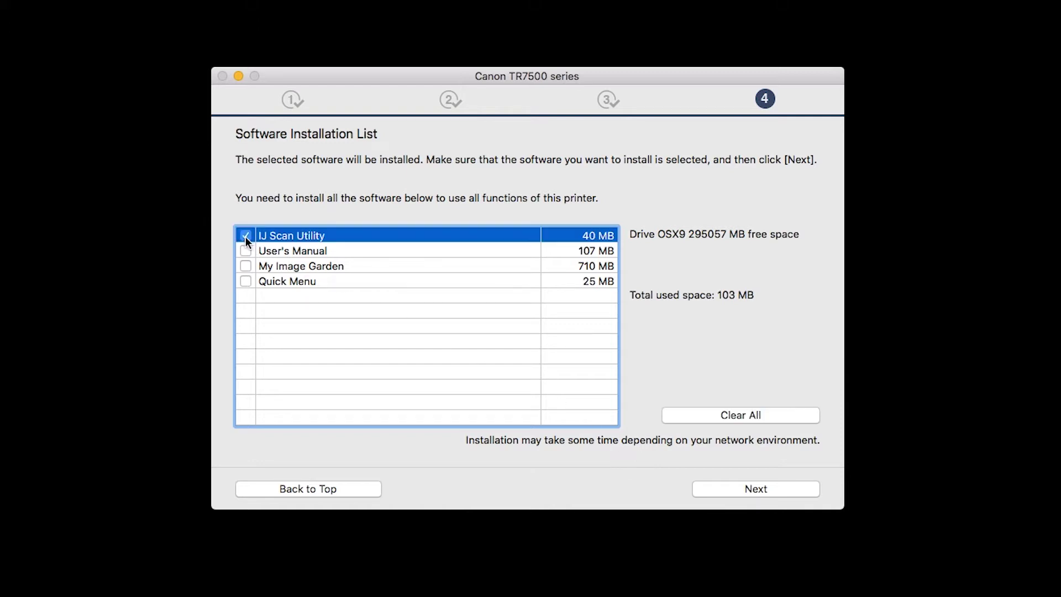
pyautogui.click(246, 251)
pyautogui.click(245, 268)
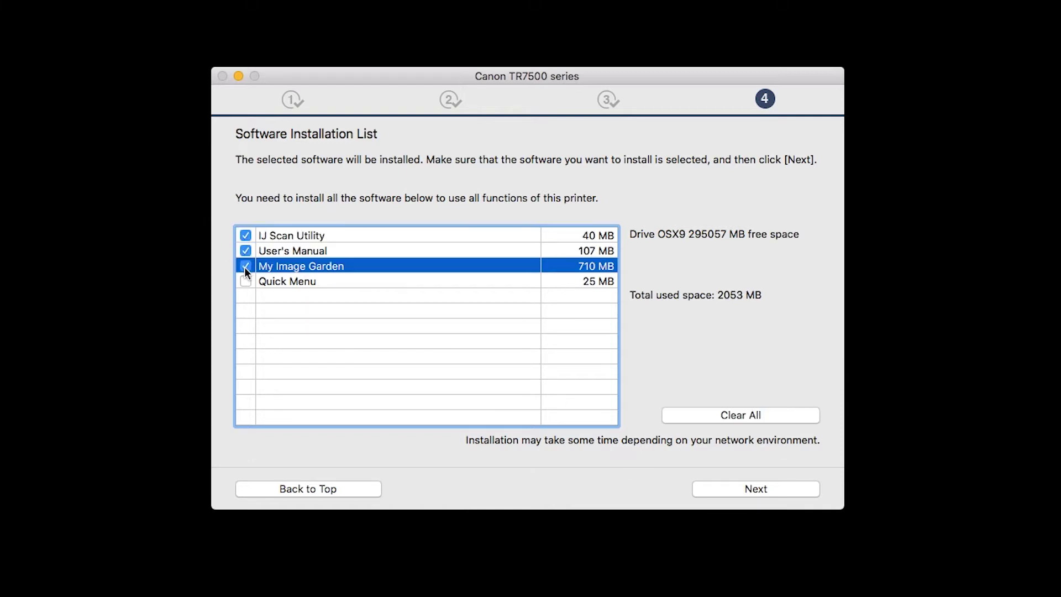
pyautogui.click(246, 281)
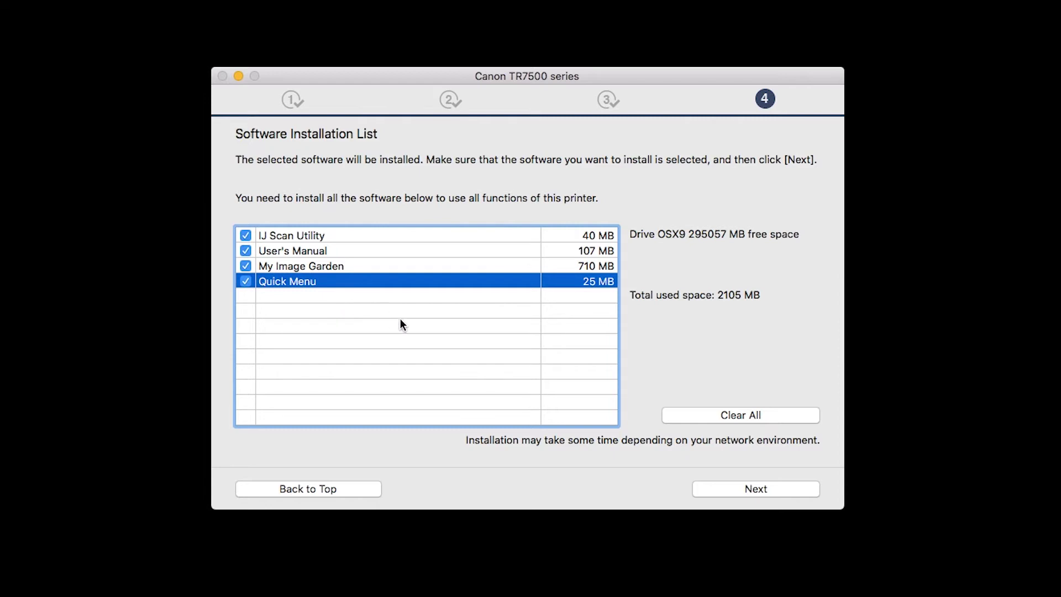
pyautogui.click(759, 488)
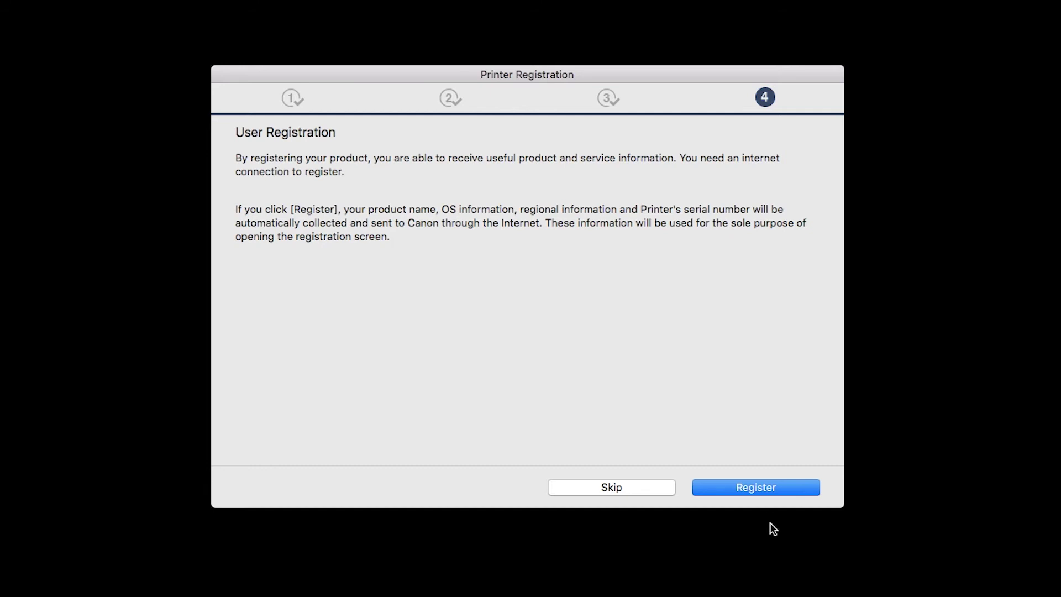
# Register the printer, create an online manual desktop shortcut, and exit the completed installer.
pyautogui.click(770, 489)
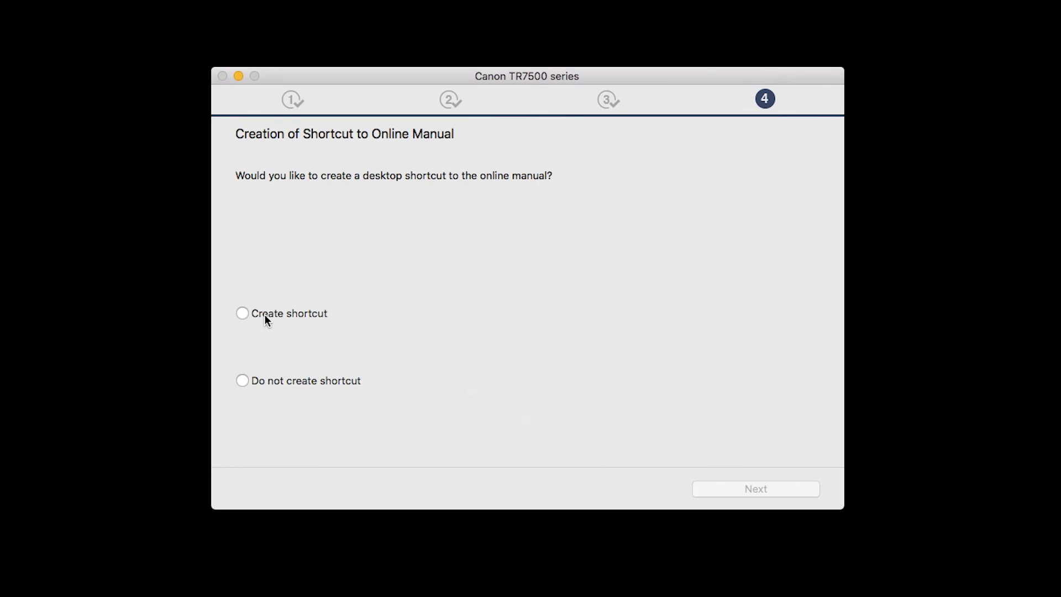
pyautogui.click(243, 313)
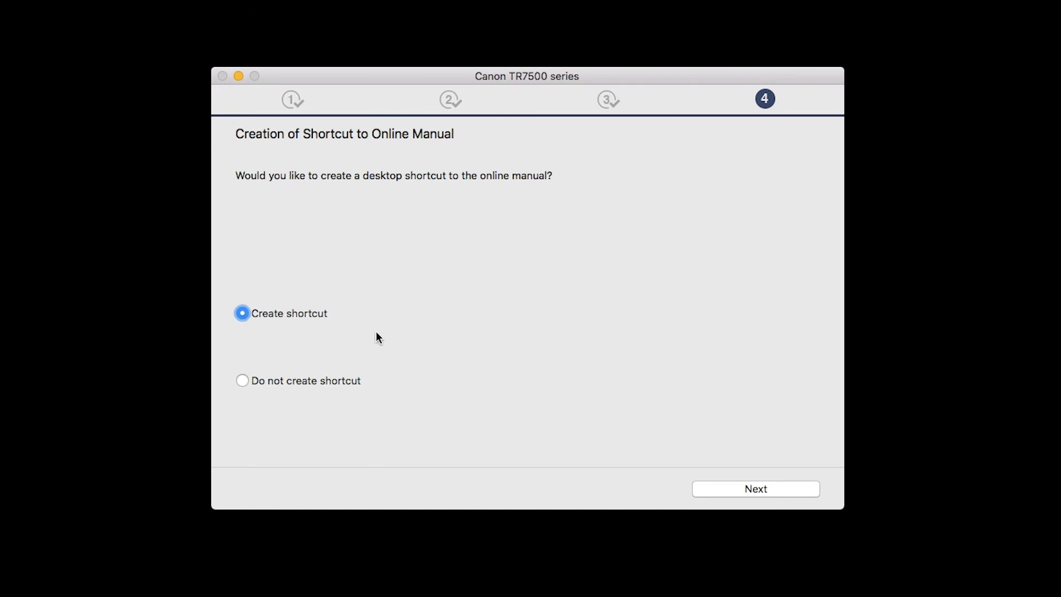
pyautogui.click(763, 487)
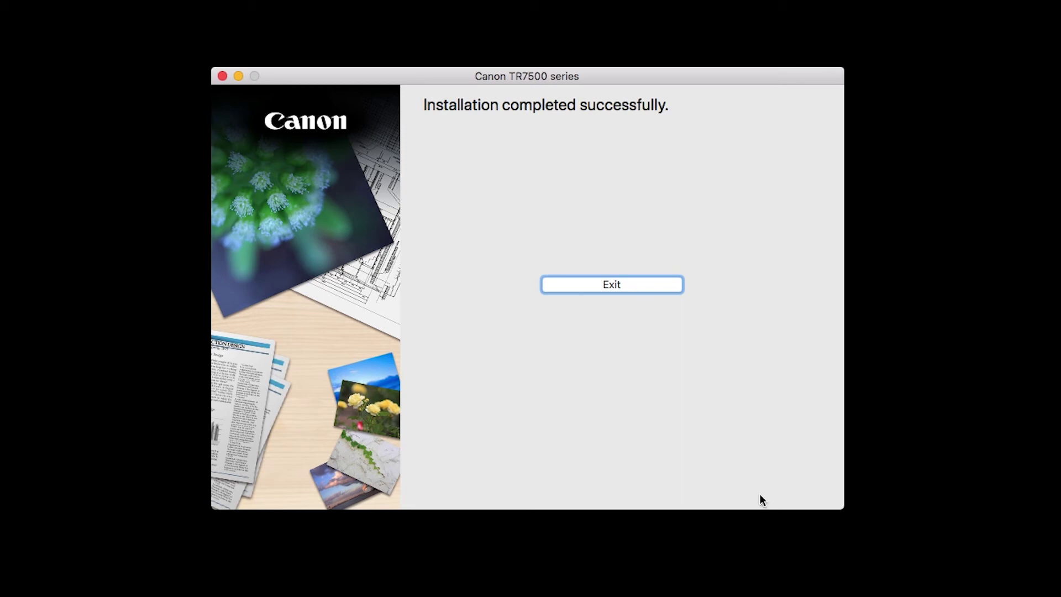
pyautogui.click(625, 283)
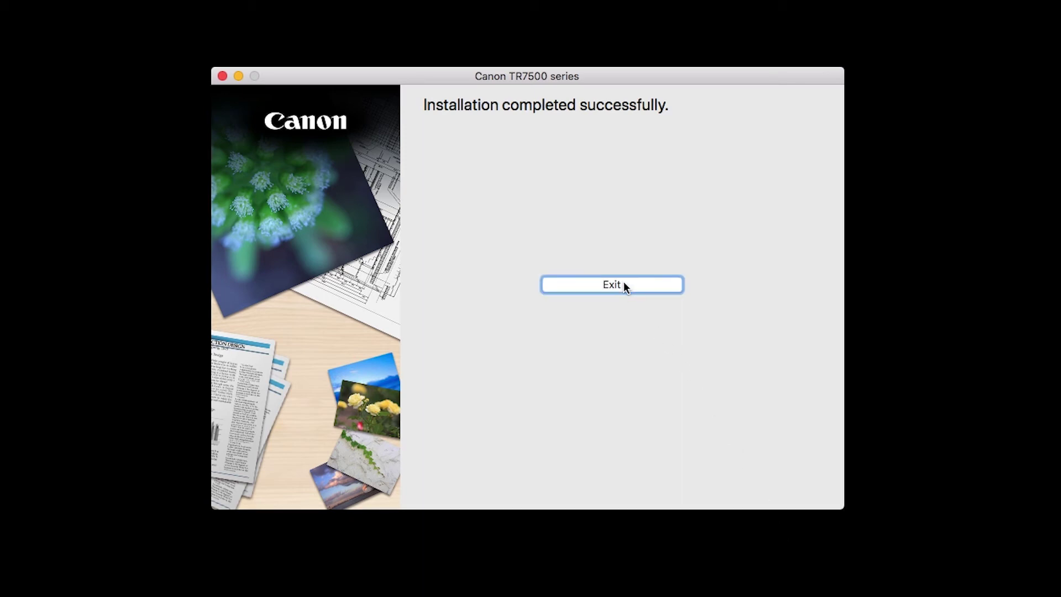